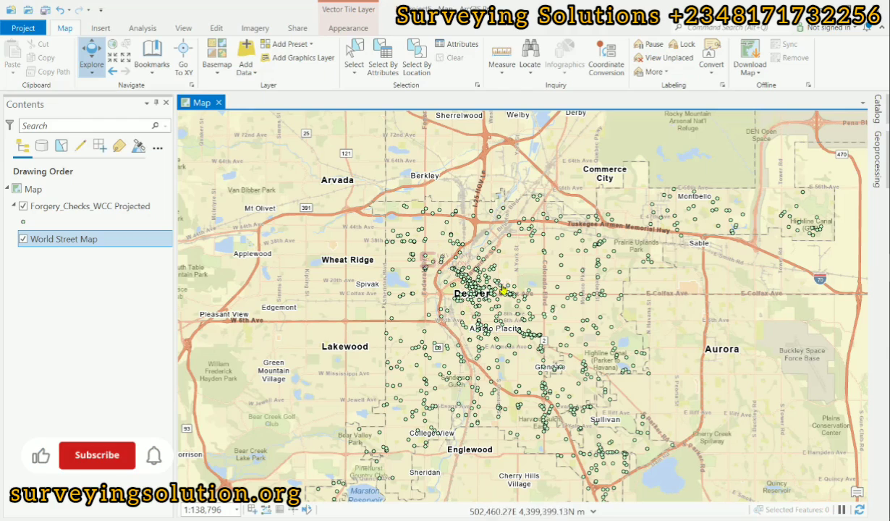
Step: Zoom the map to the Forgery_Checks_WCC Projected points over Denver's World Street Map
scroll(496, 276, down, 2)
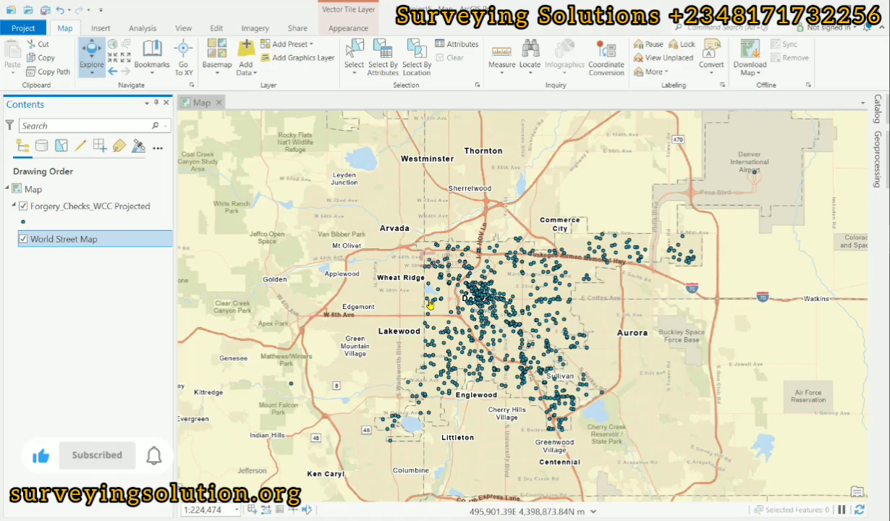
scroll(496, 284, up, 2)
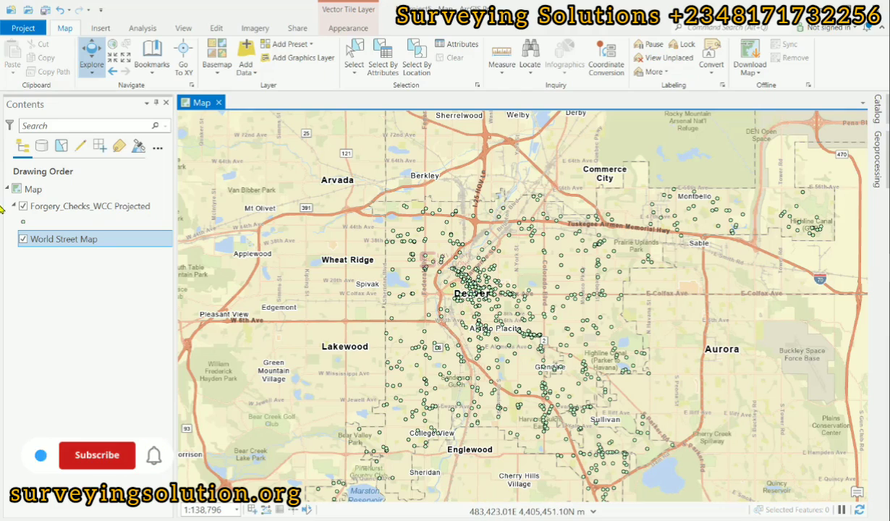
click(89, 209)
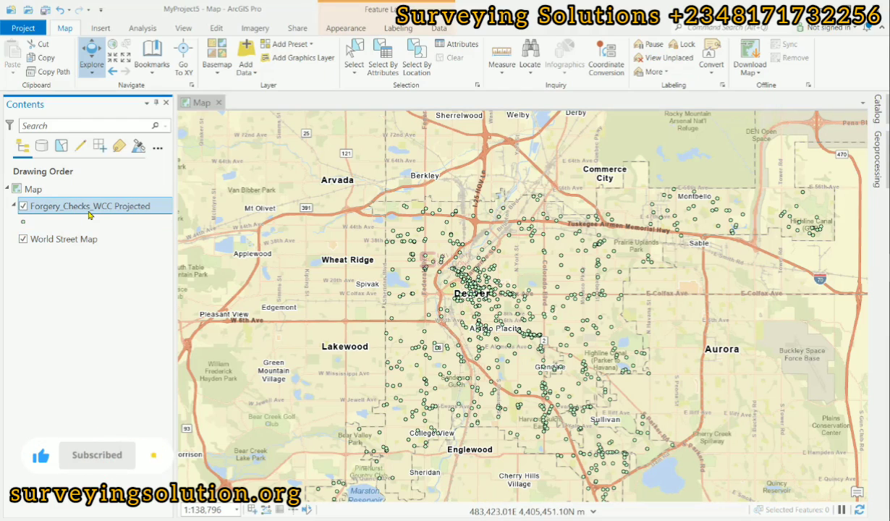
Step: Change the Forgery_Checks_WCC Projected symbology to Heat Map, drawn at radius 25
click(349, 30)
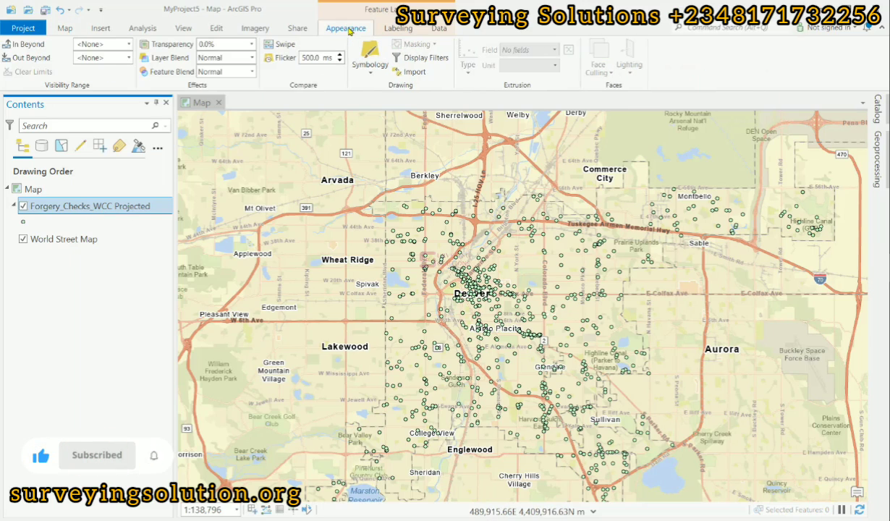
click(369, 70)
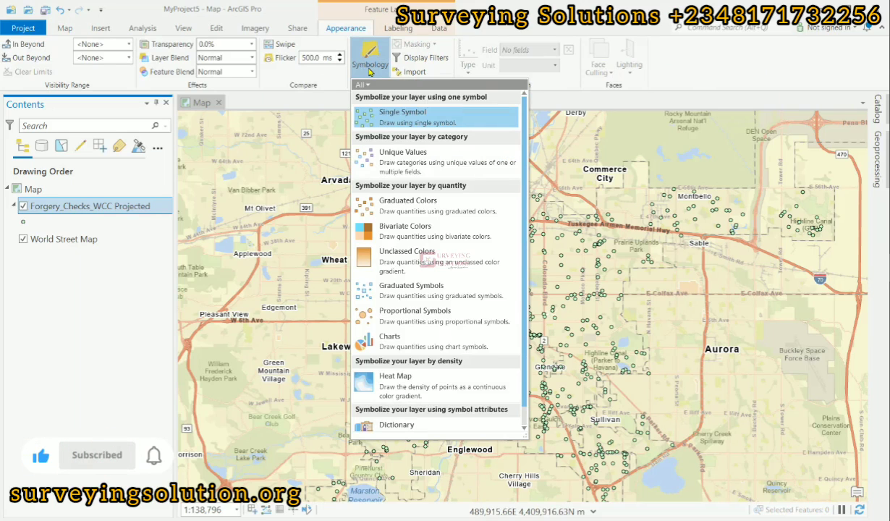
click(424, 383)
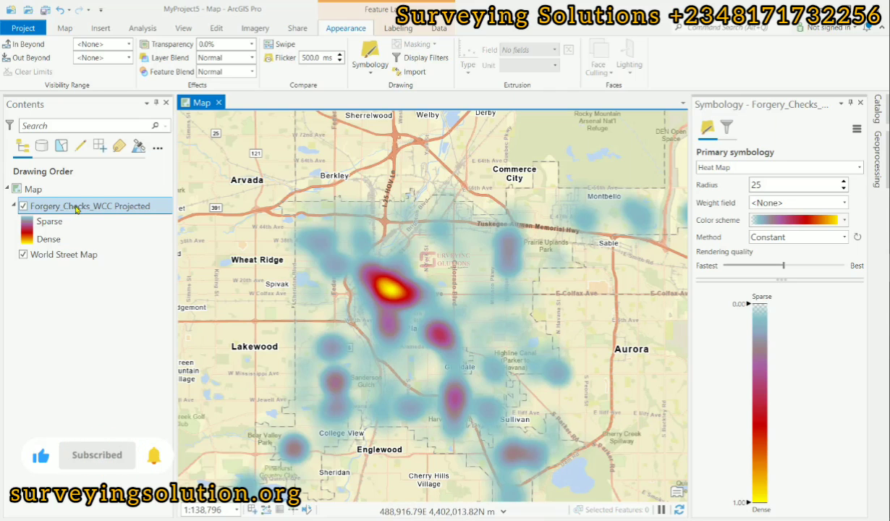
scroll(396, 290, up, 2)
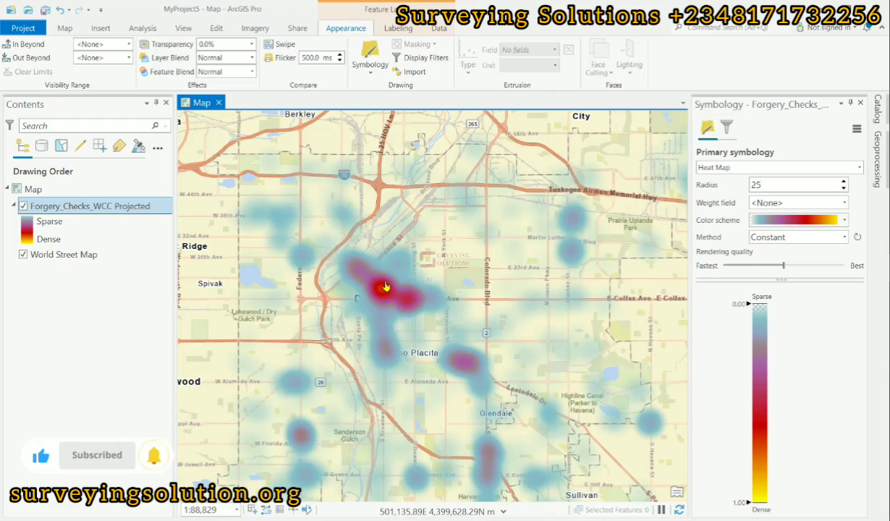
Step: Pan the map south over Denver and select the layer's Transparency value
drag(395, 360, 402, 246)
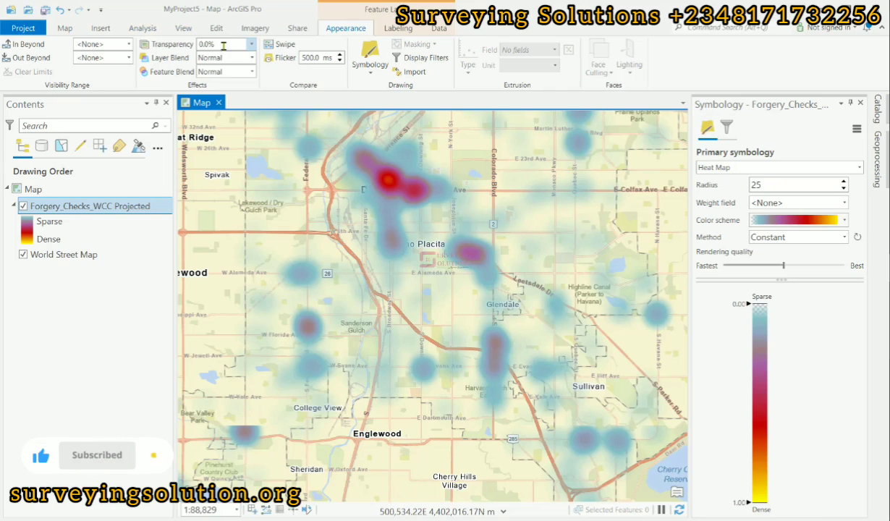
drag(220, 45, 200, 41)
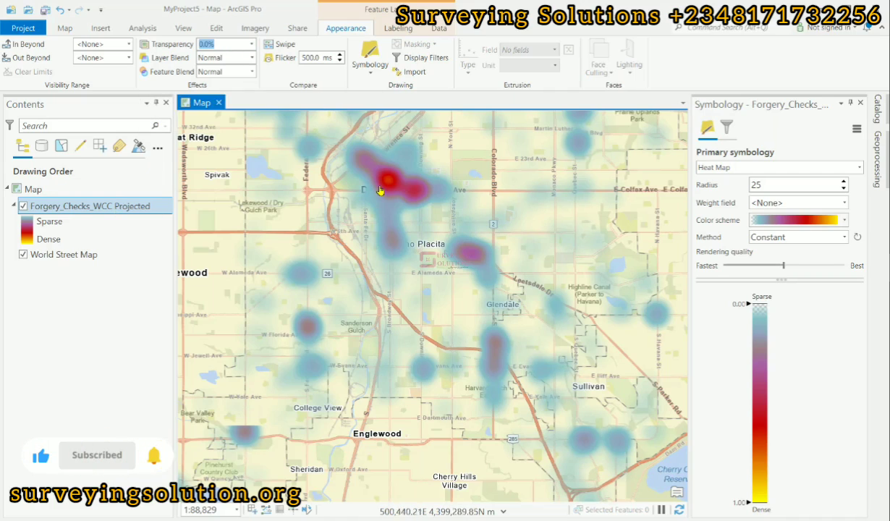
Step: Set the heat map layer transparency to 50% and zoom around downtown Denver
text(50)
key(Return)
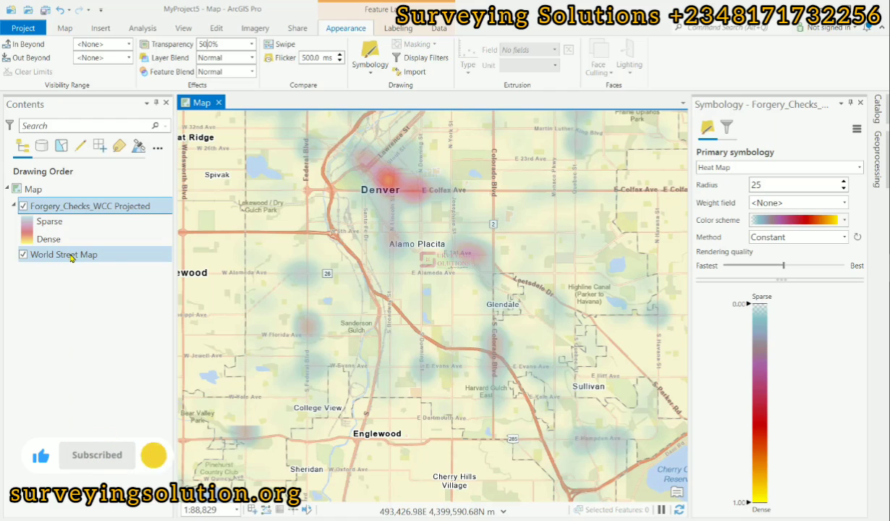
scroll(391, 170, up, 3)
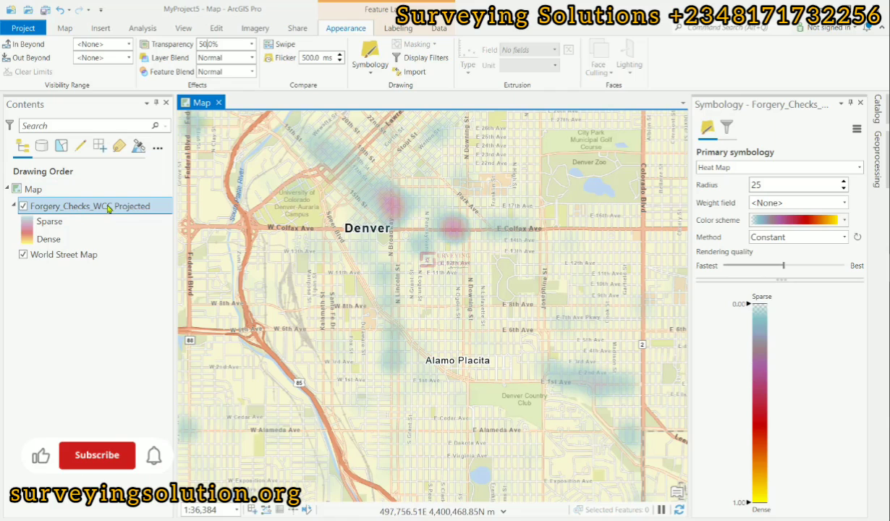
scroll(365, 215, down, 1)
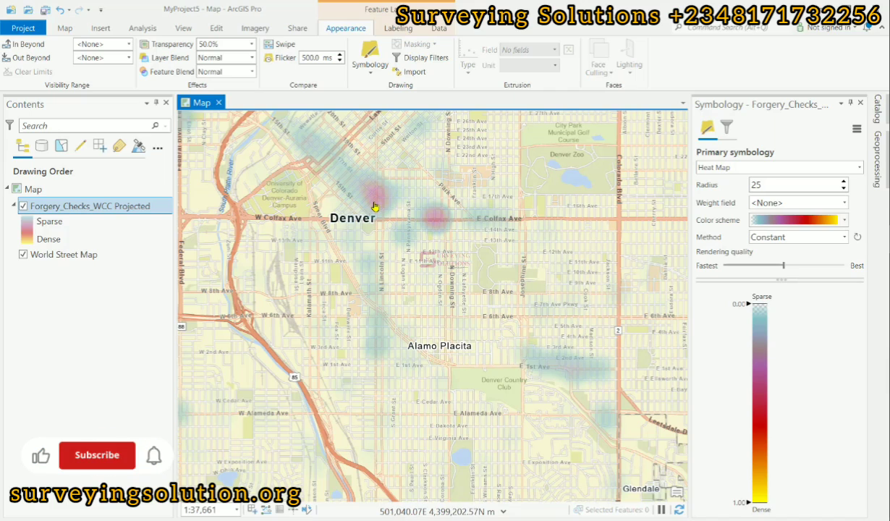
Step: Set the heat map radius to 100 and zoom to the full forgery-checks layer
click(784, 186)
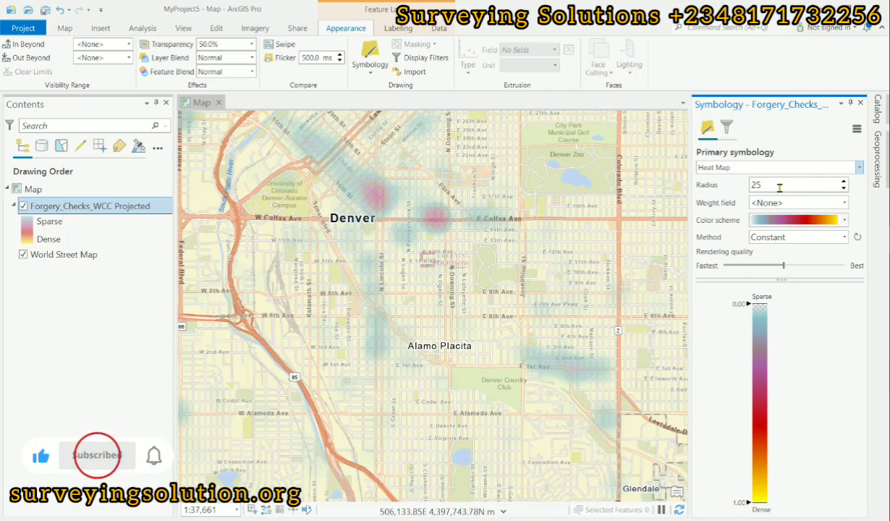
drag(779, 187, 736, 193)
text(100)
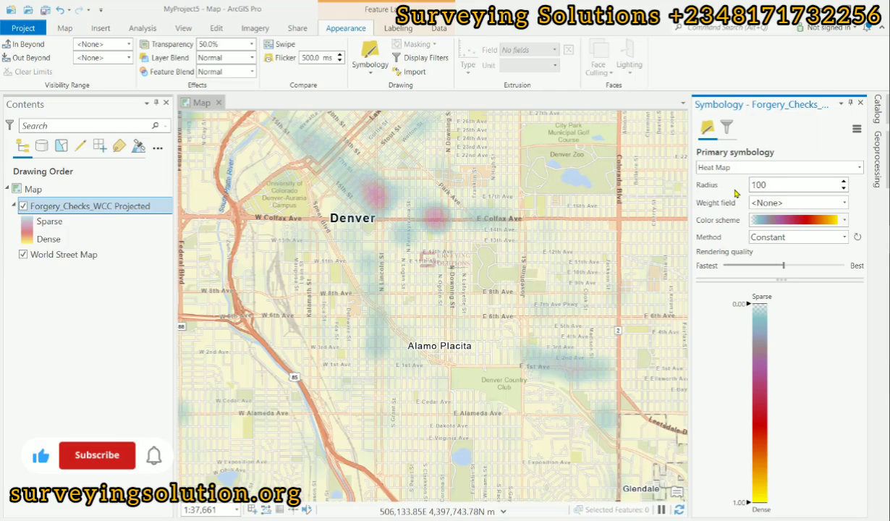
scroll(411, 237, down, 5)
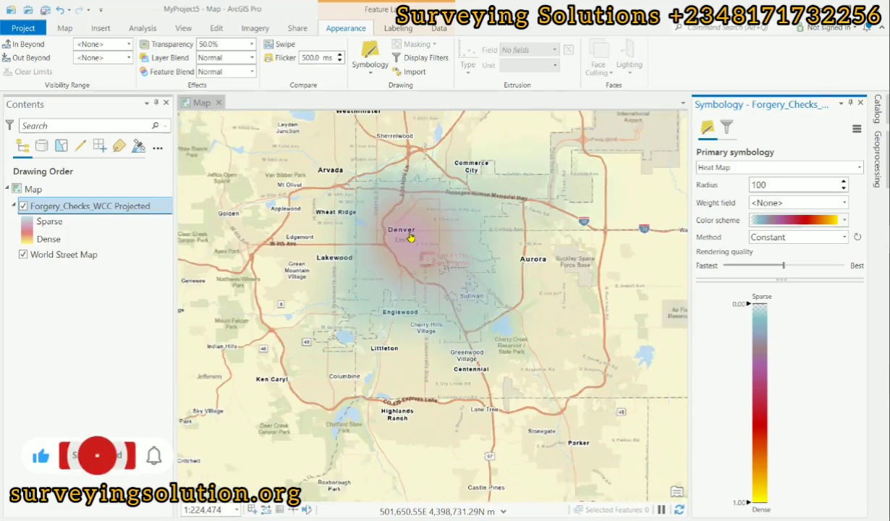
right_click(69, 205)
click(108, 204)
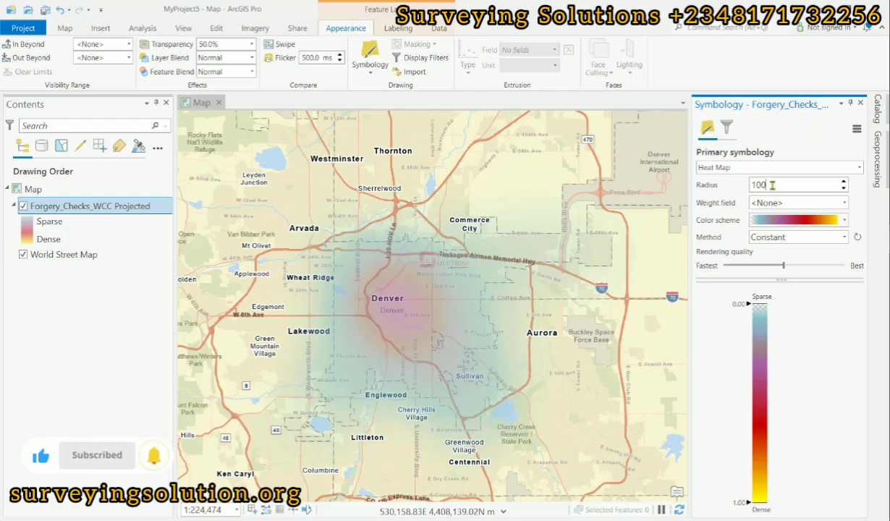
Step: Return the heat map radius to 25
key(BackSpace)
key(BackSpace)
key(BackSpace)
text(25)
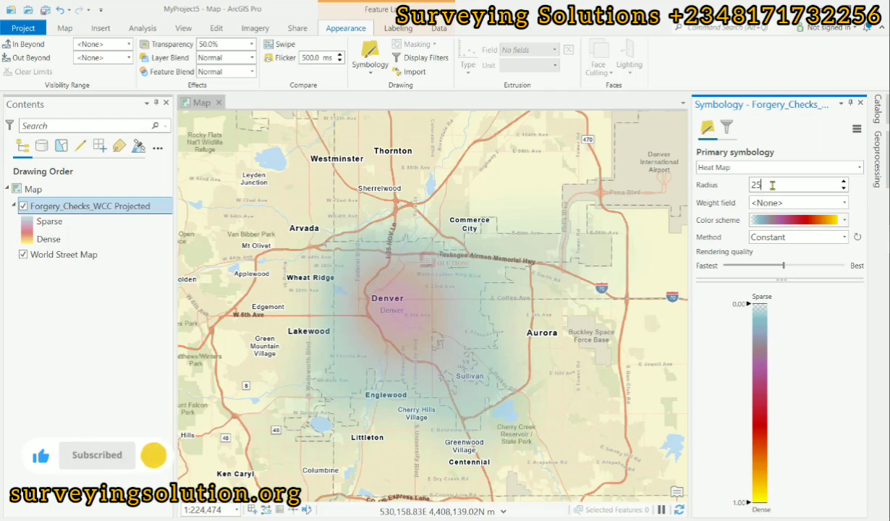
key(Return)
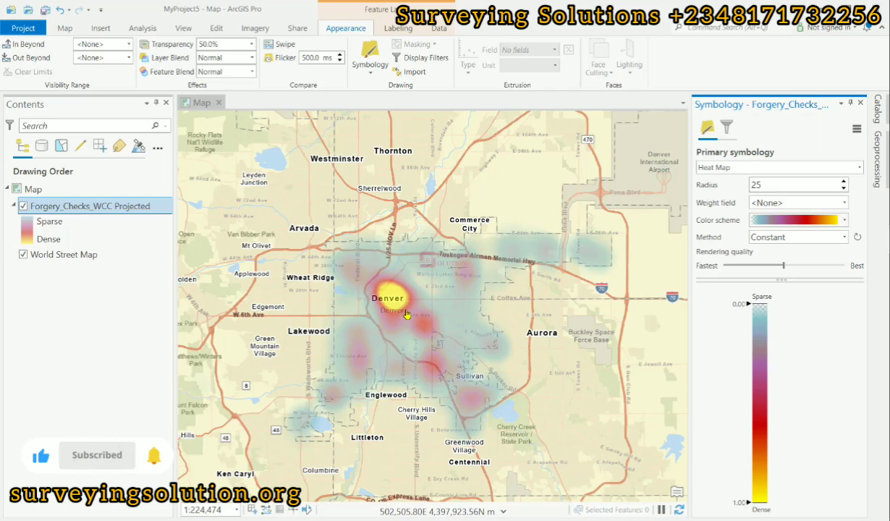
Step: Leave the heat map weight field at <None> and bring up the colour scheme list
click(786, 206)
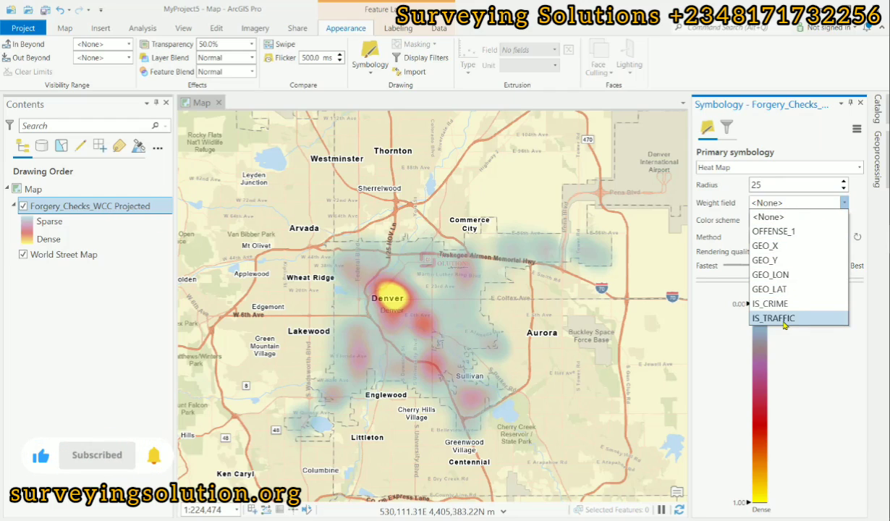
click(837, 201)
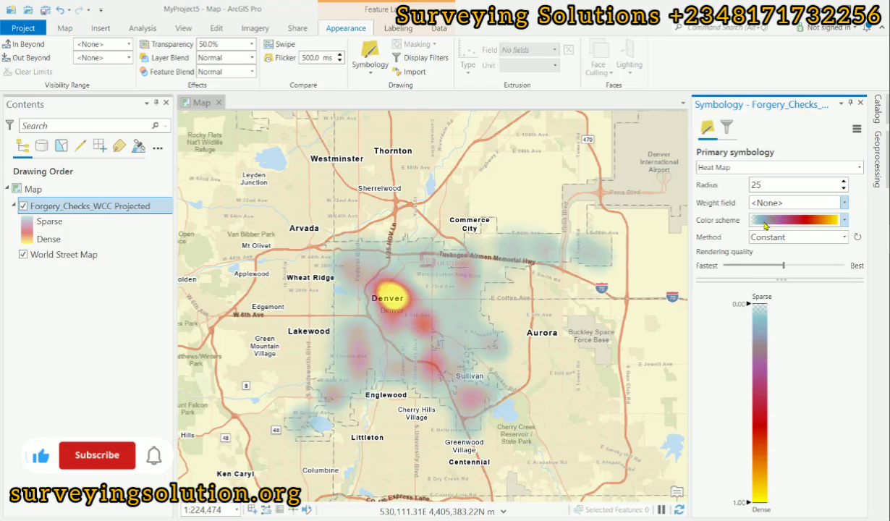
click(844, 220)
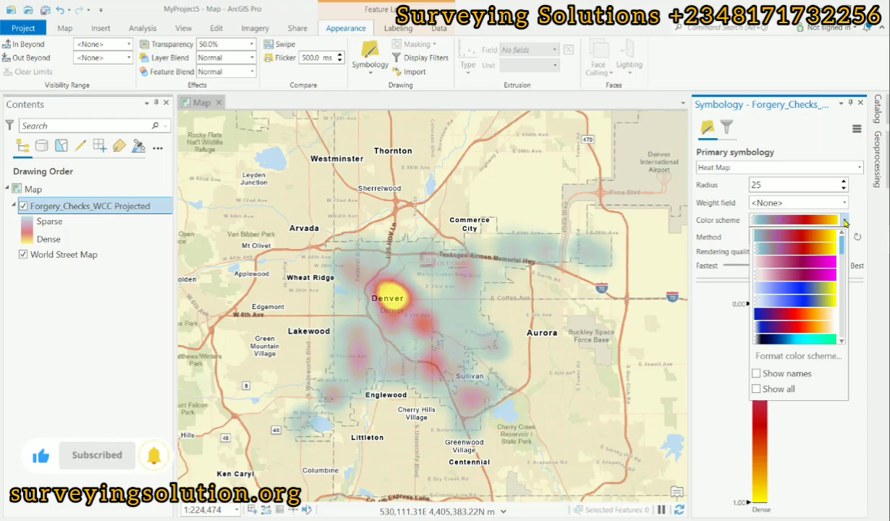
Step: Show the colour scheme names and apply Heat Map 4 - Semitransparent
click(757, 373)
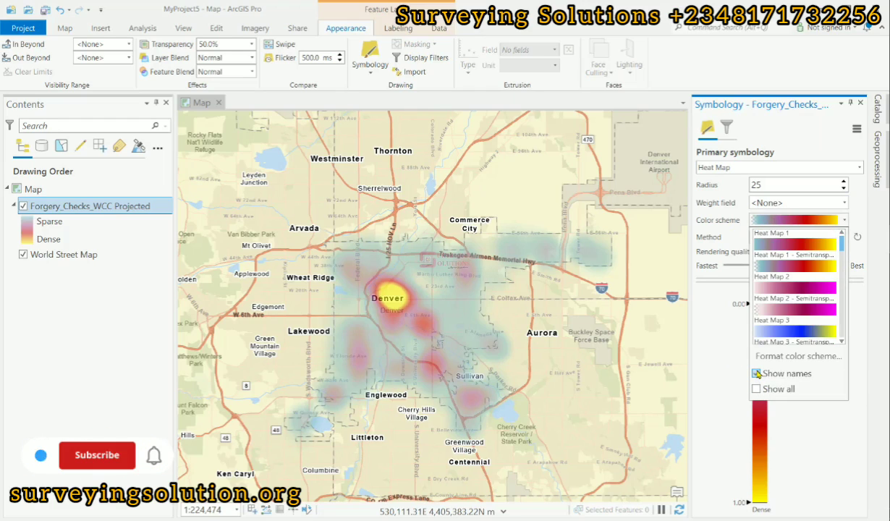
scroll(792, 289, down, 5)
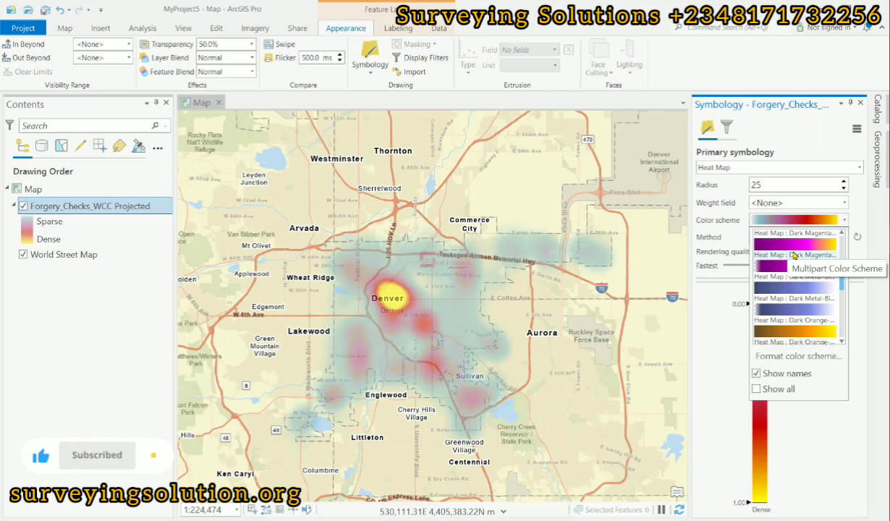
scroll(794, 256, down, 3)
scroll(794, 256, up, 3)
scroll(794, 255, up, 5)
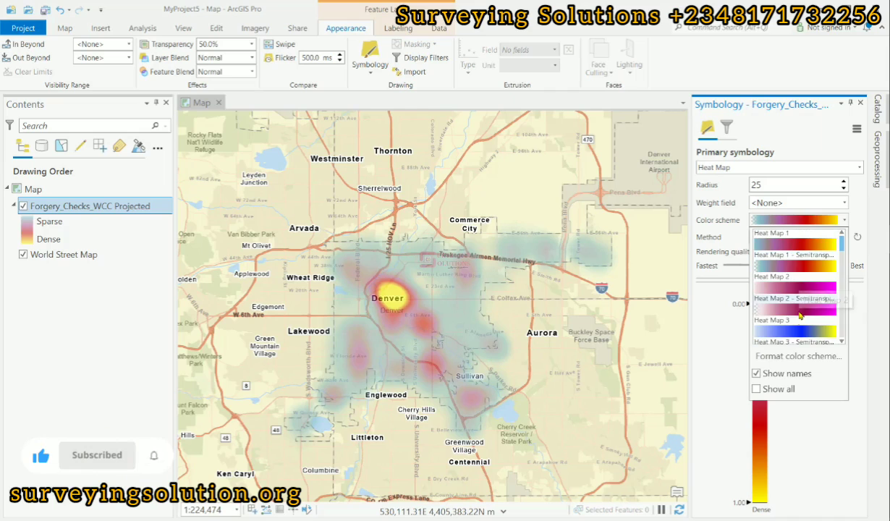
scroll(798, 318, down, 3)
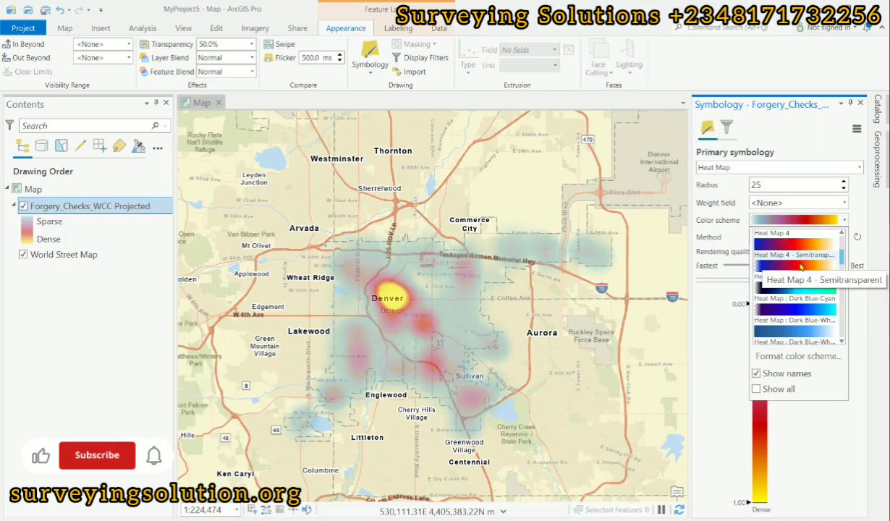
click(800, 268)
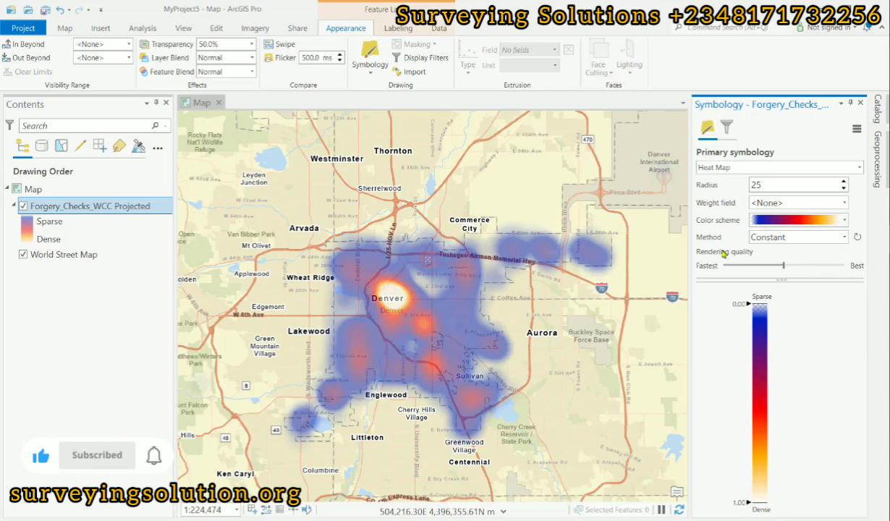
Step: Switch the heat map colour scheme back to Heat Map 1
click(842, 220)
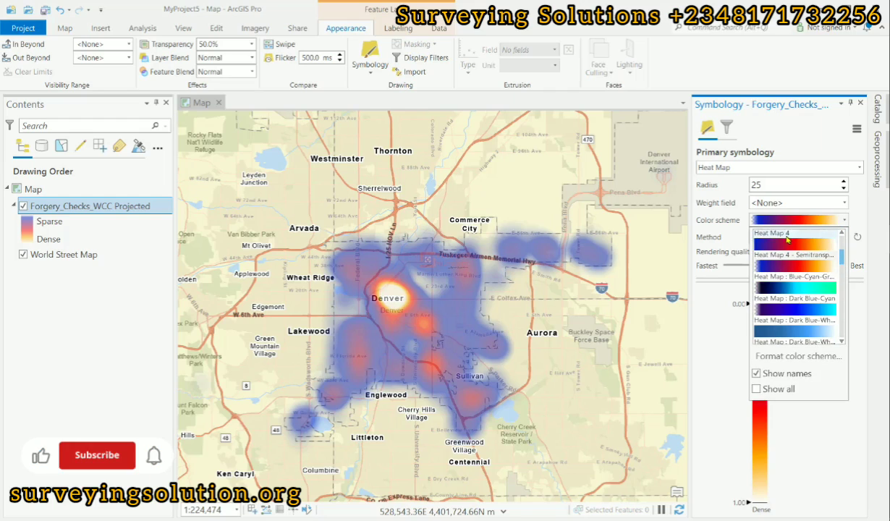
click(815, 246)
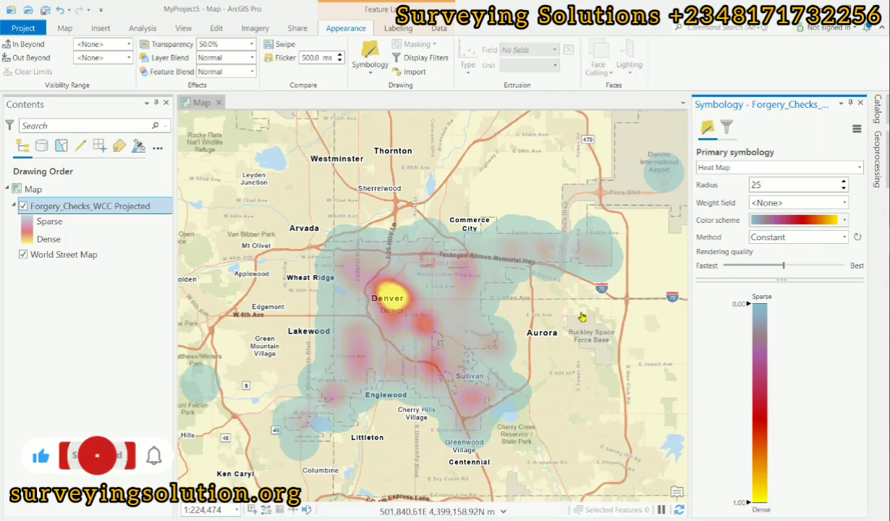
click(840, 237)
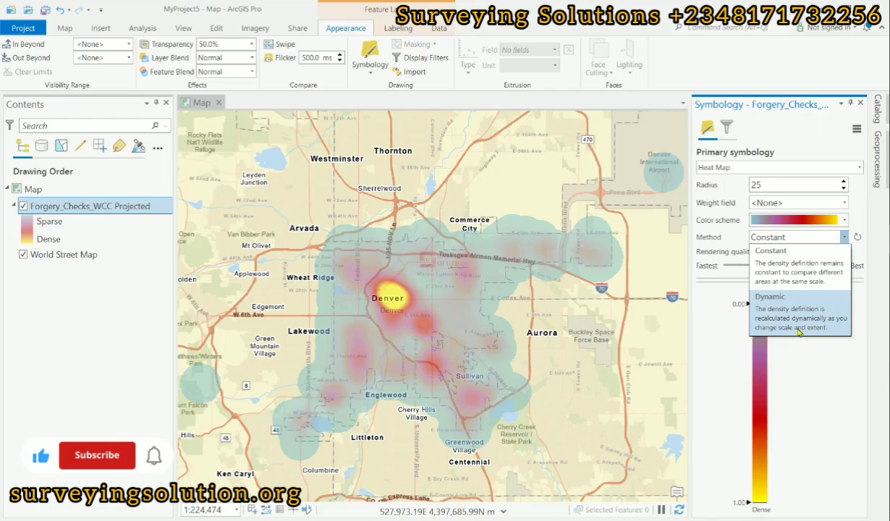
Step: Keep the Constant density method and zoom into central Denver's hotspots
click(776, 273)
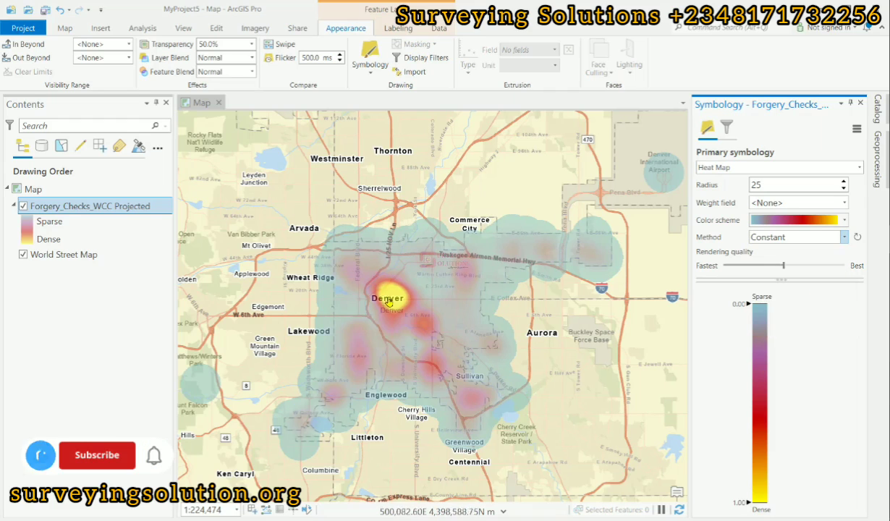
scroll(390, 301, up, 4)
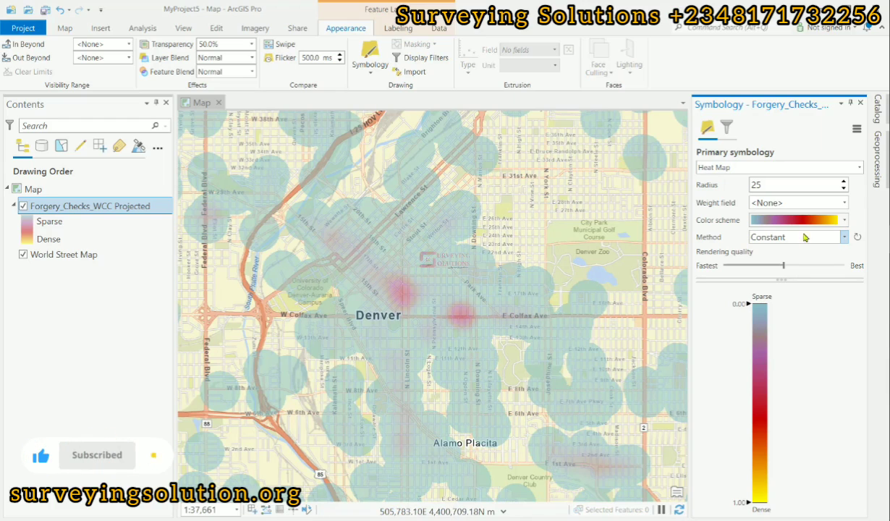
click(843, 236)
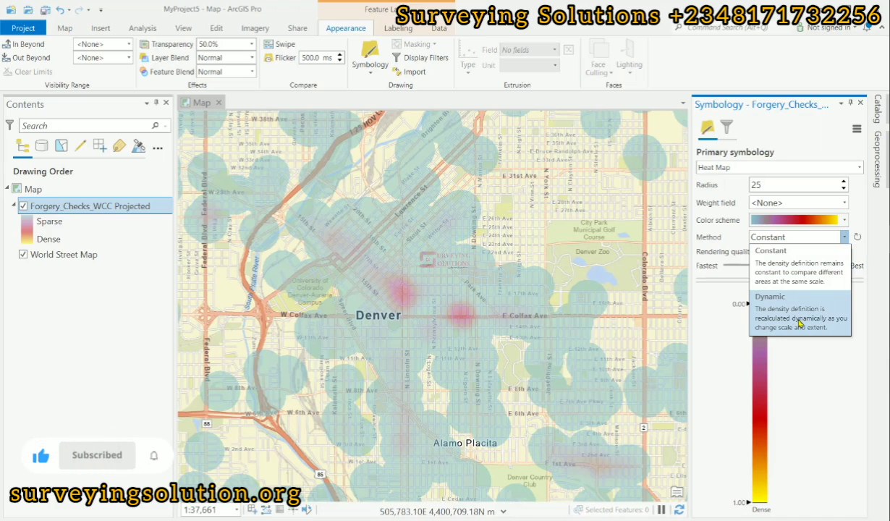
Step: Switch the density method to Dynamic and zoom to about 1:15,426 downtown
click(799, 323)
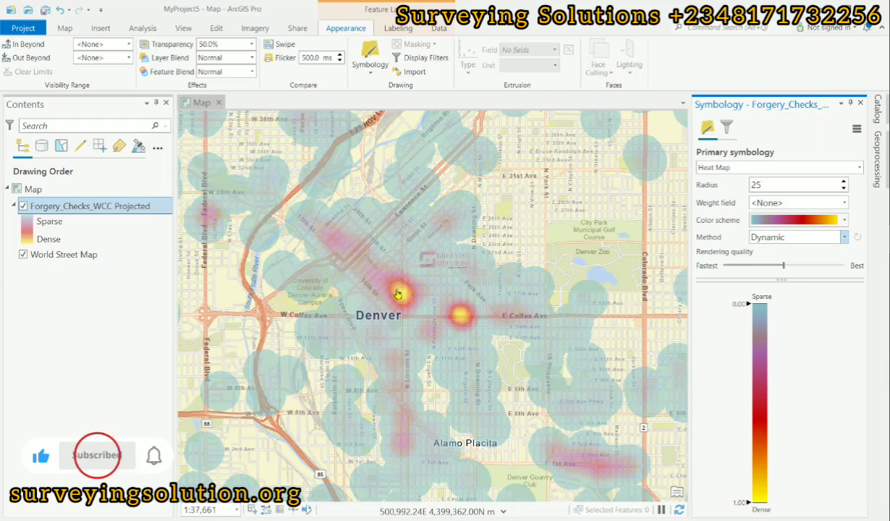
scroll(397, 294, up, 2)
scroll(397, 294, up, 2)
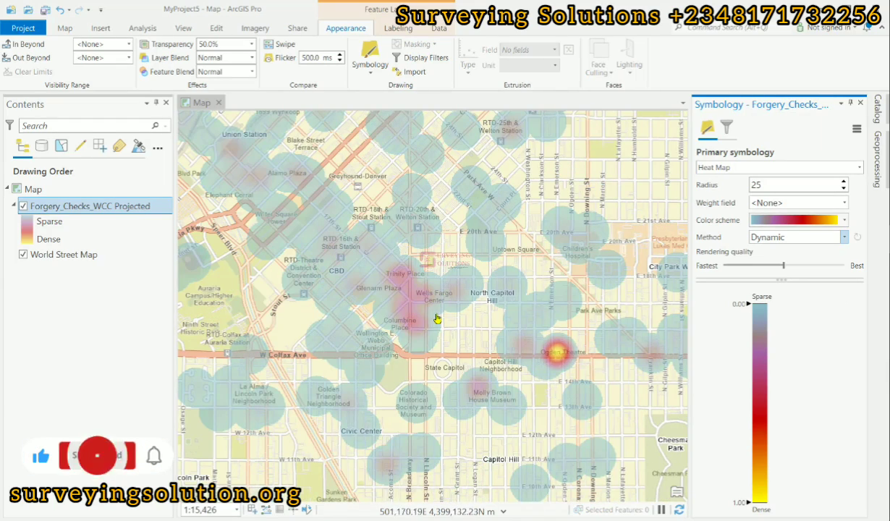
Step: Compare by toggling the method to Constant, then settle back on Dynamic
click(842, 238)
click(765, 260)
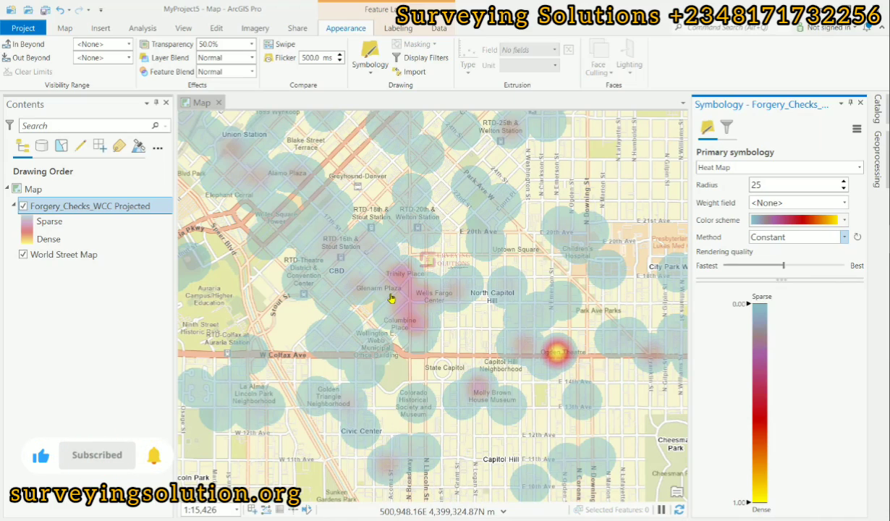
click(843, 238)
click(784, 300)
Step: Zoom in on the Ogden Theatre hotspot, then back out to 1:37,661
drag(578, 393, 549, 291)
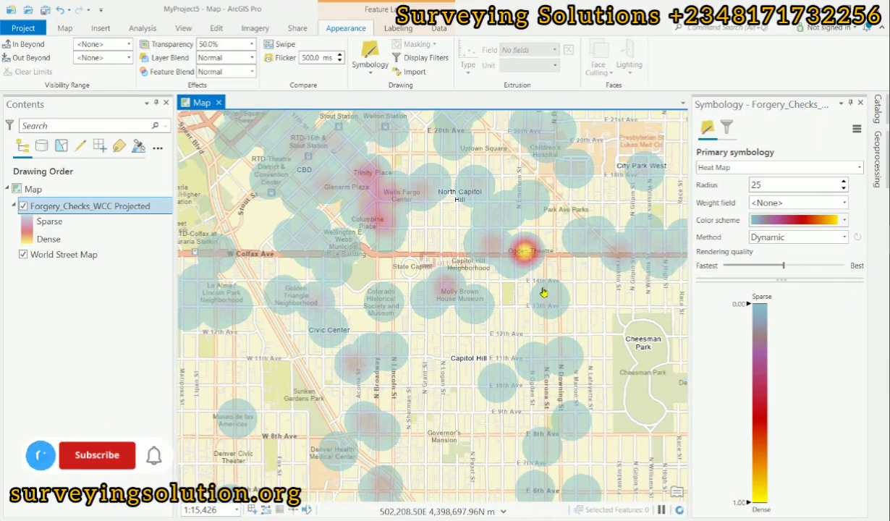
scroll(528, 244, up, 4)
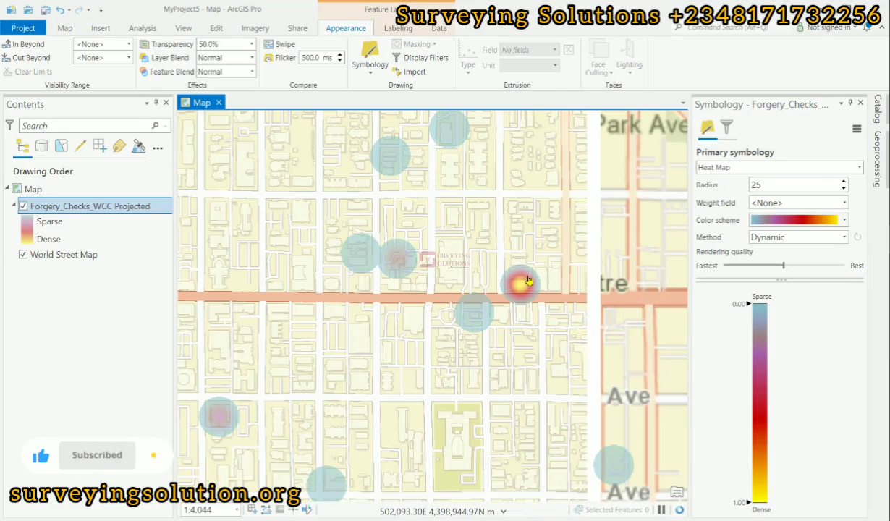
scroll(520, 284, up, 2)
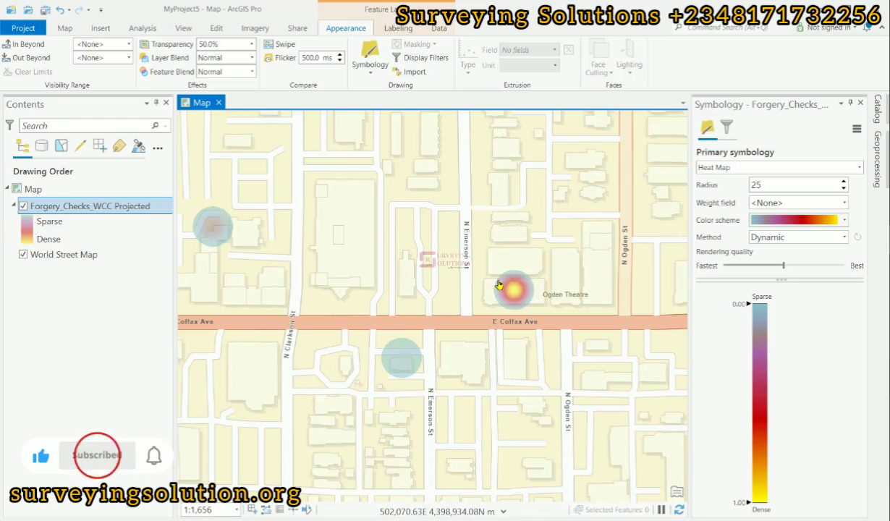
scroll(510, 290, down, 4)
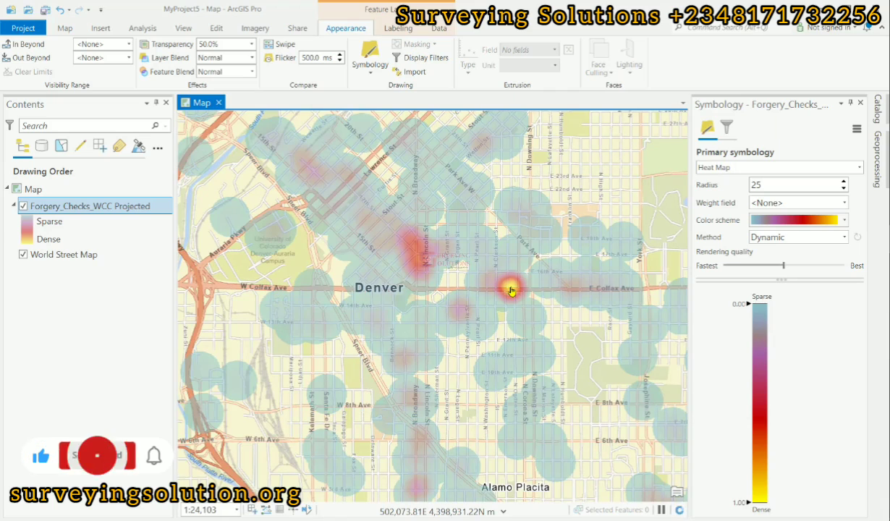
scroll(510, 289, down, 2)
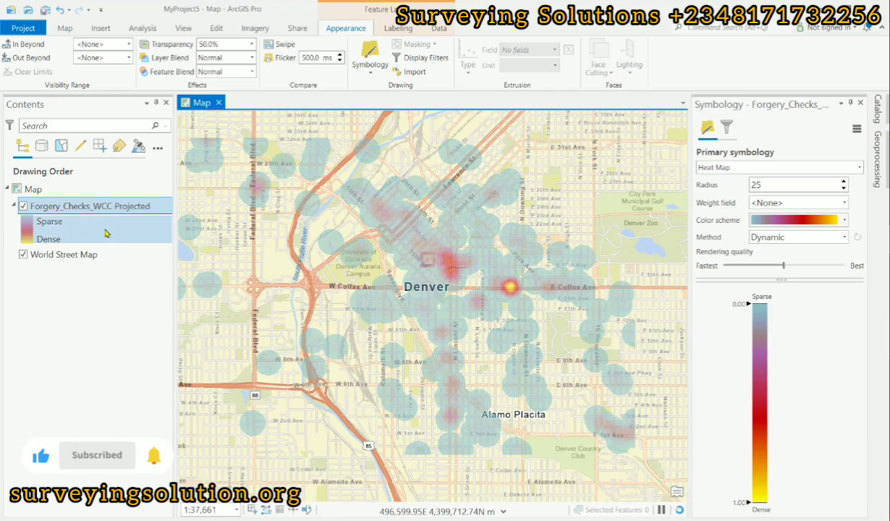